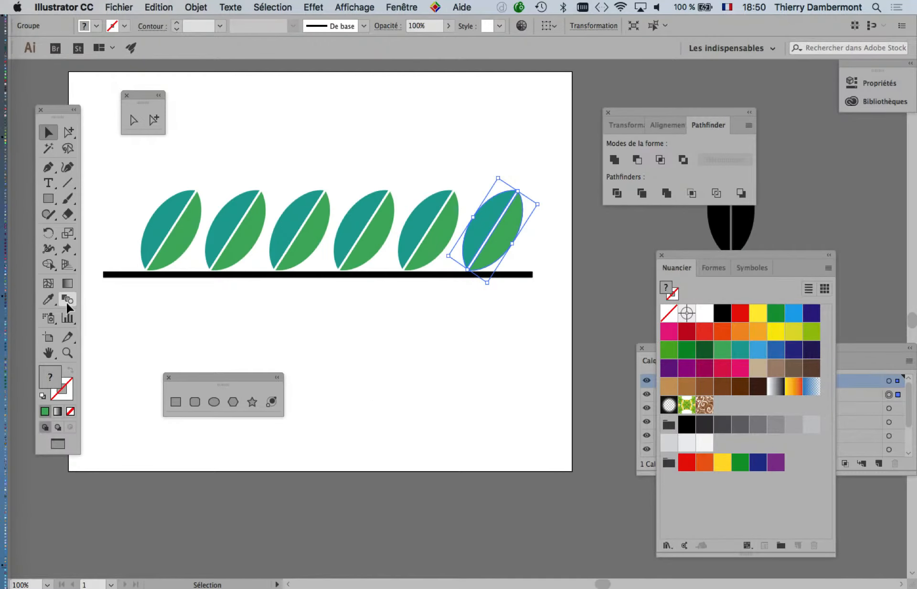
Deselect the artwork and save the document as brushes2-04.ai in the brushes-artistiques-AI-2 folder with the default Illustrator options
drag(55, 111, 51, 95)
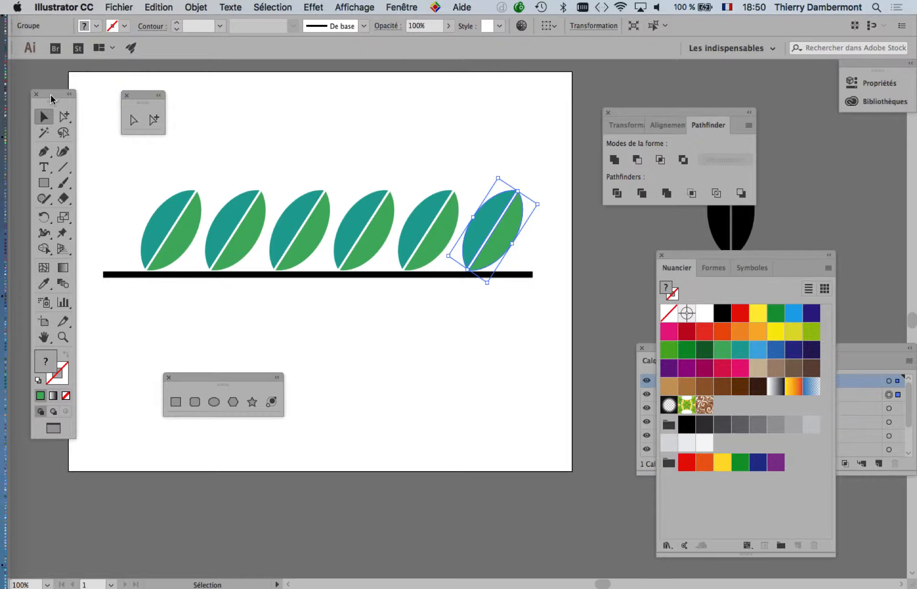
click(159, 173)
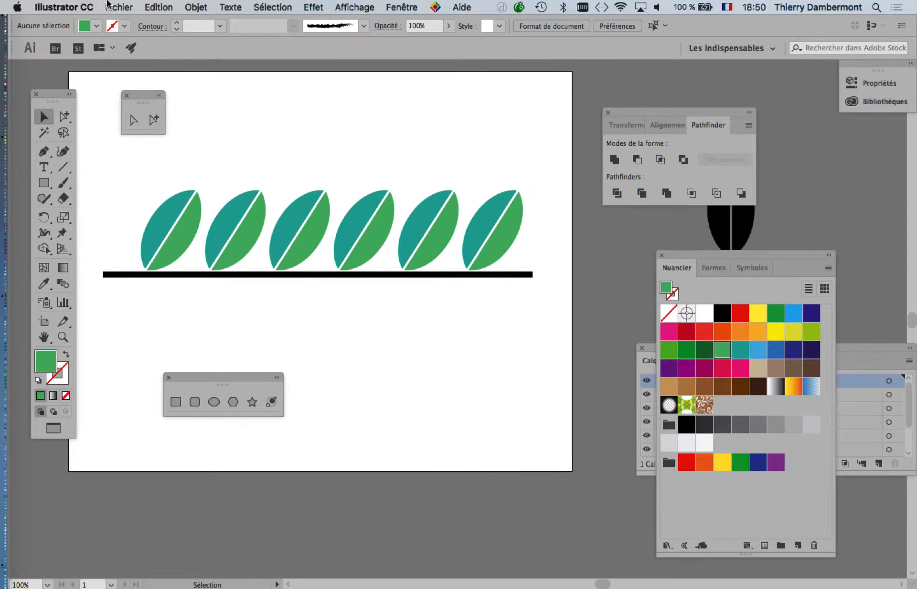
click(115, 7)
click(167, 118)
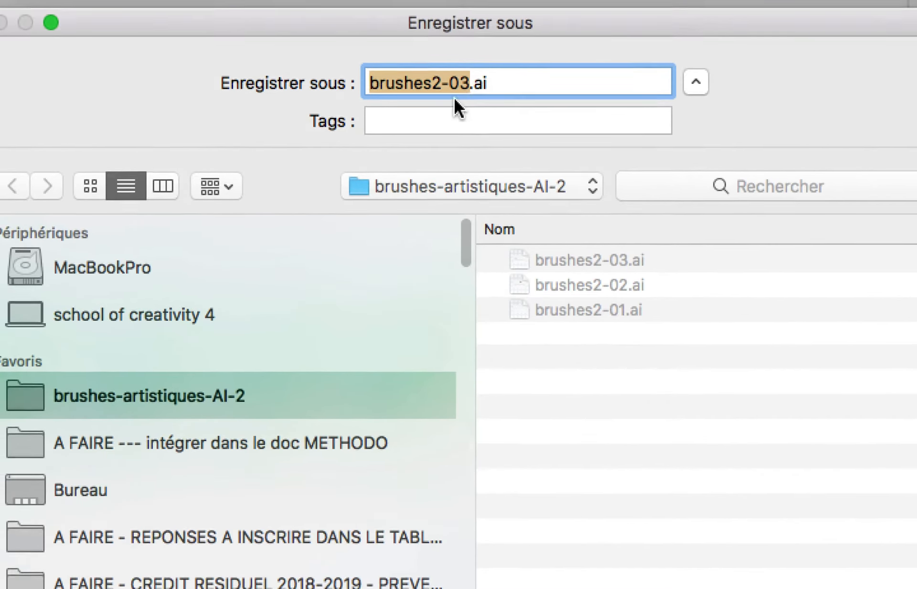
drag(459, 82, 466, 81)
text(4)
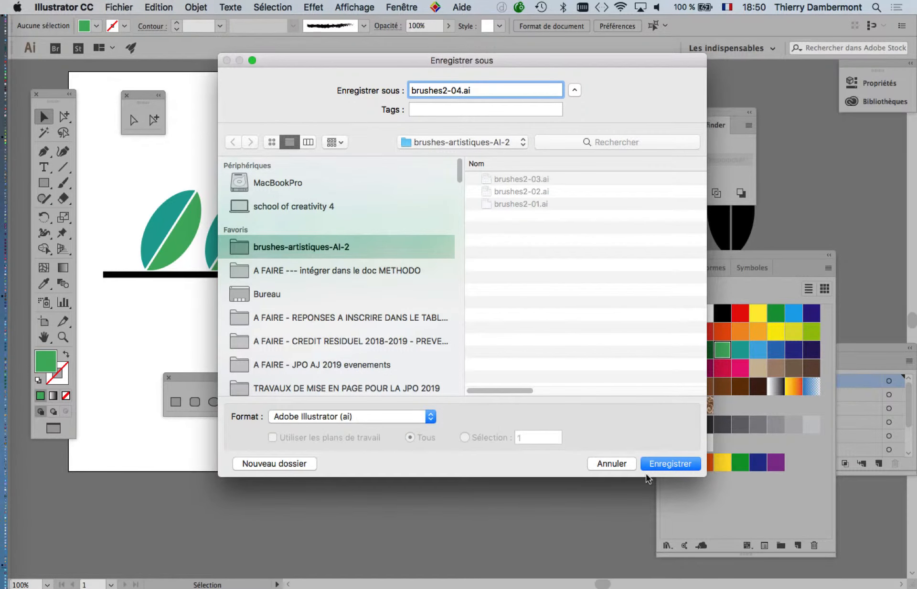
click(683, 505)
click(617, 493)
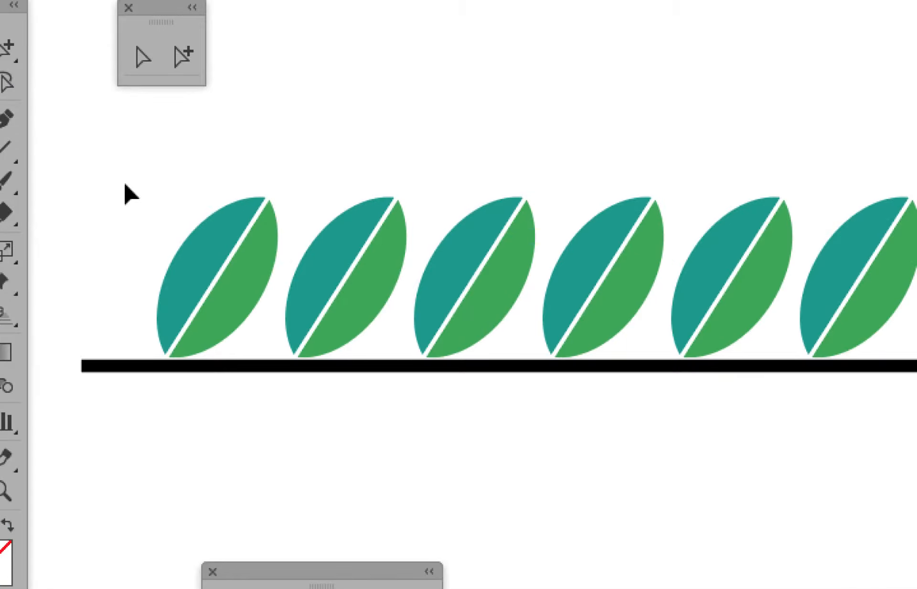
Select all six leaves above the black line and reset their bounding box
drag(125, 185, 402, 221)
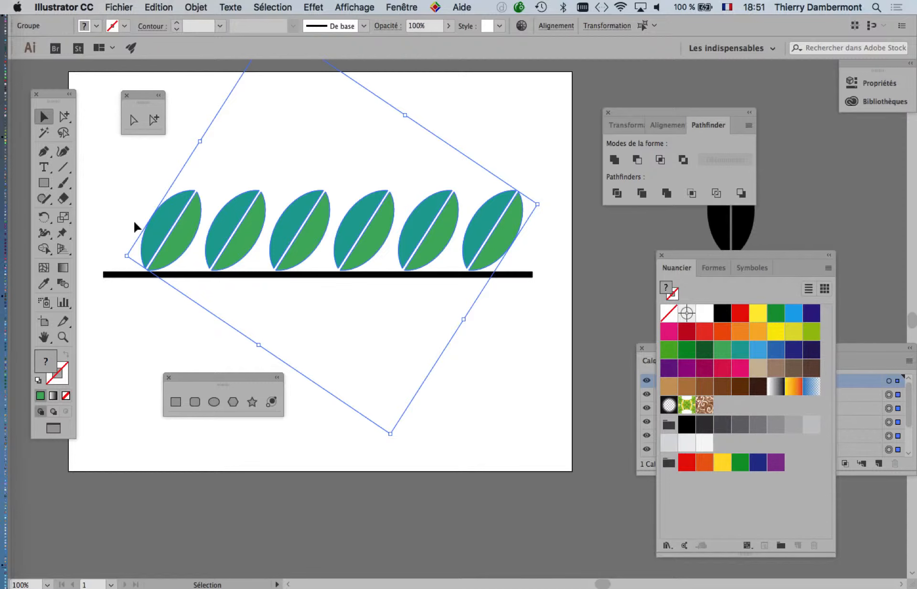
click(195, 7)
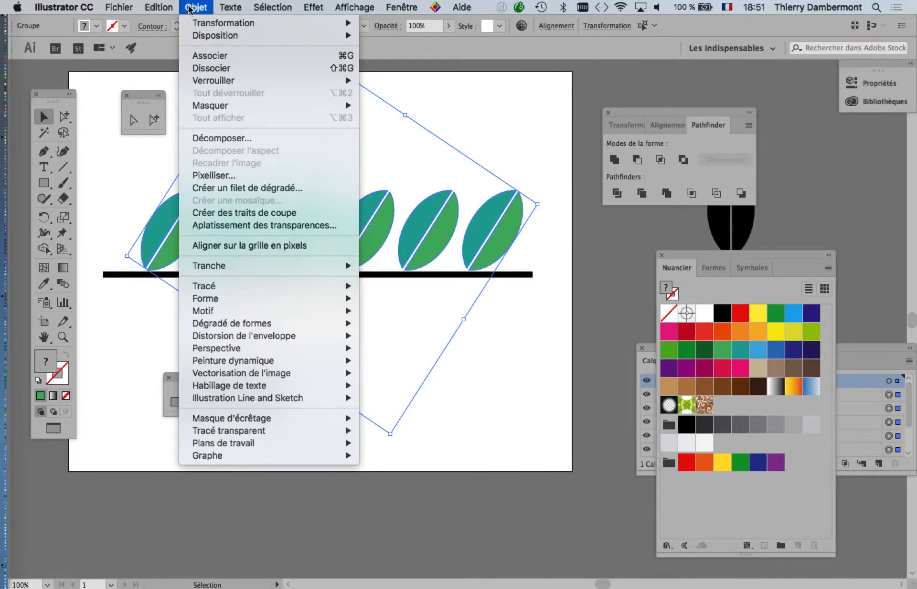
mouse_move(163, 9)
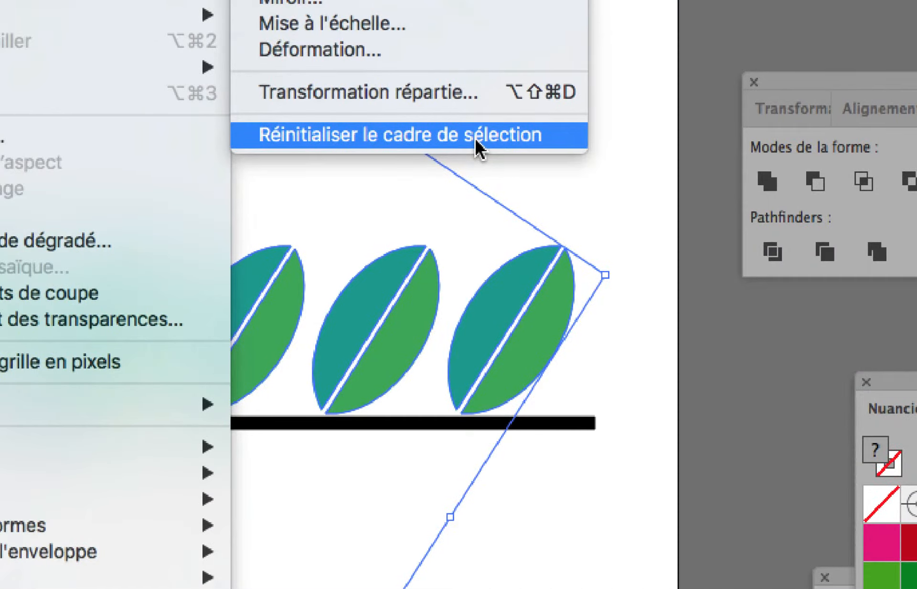
click(476, 138)
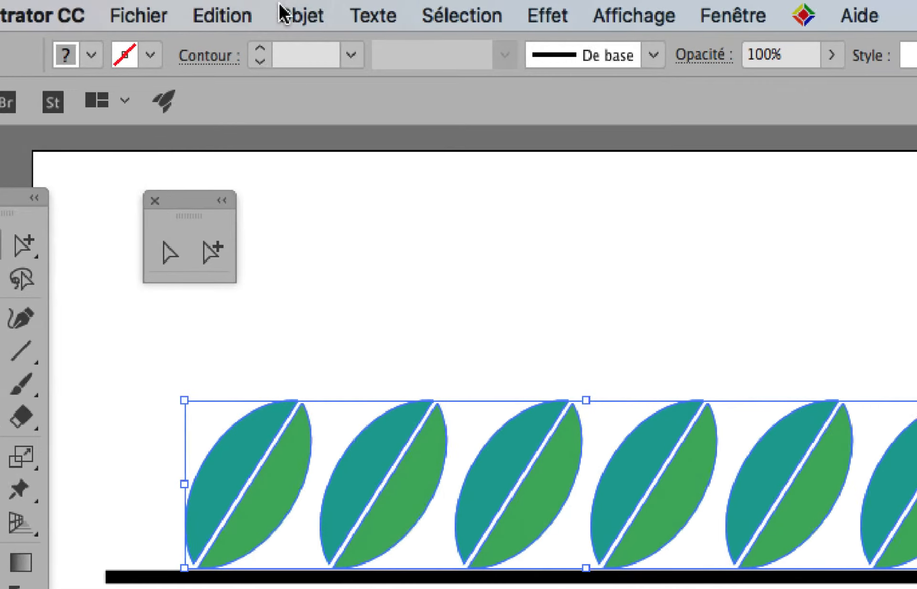
click(287, 13)
mouse_move(287, 24)
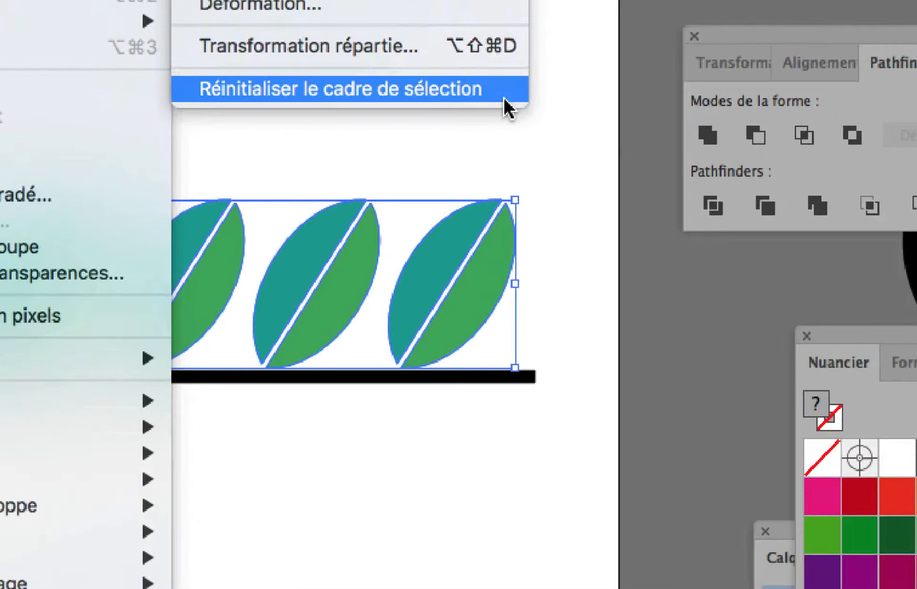
click(593, 101)
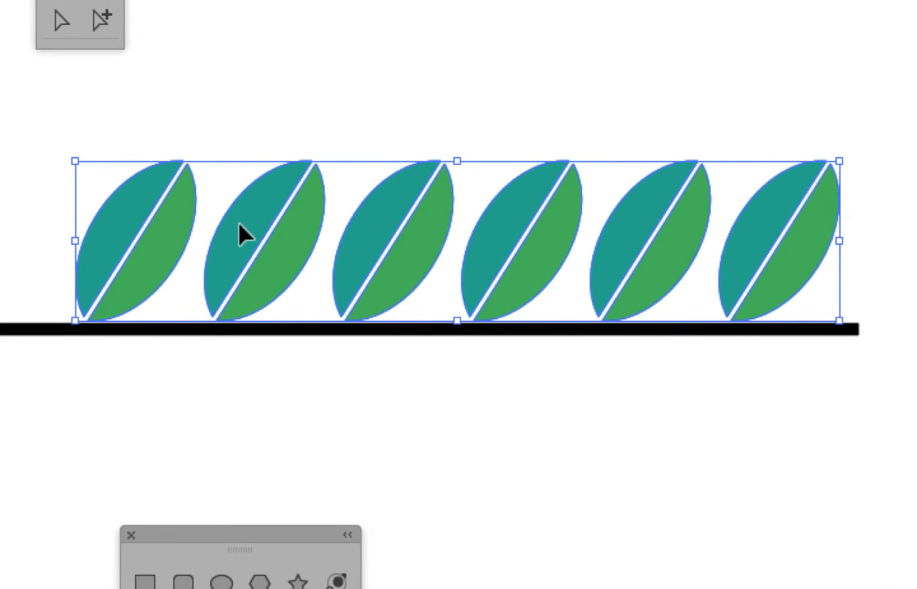
Duplicate the row of six leaves straight down below the black line and move the floating shape tools away from the copy
drag(239, 224, 233, 424)
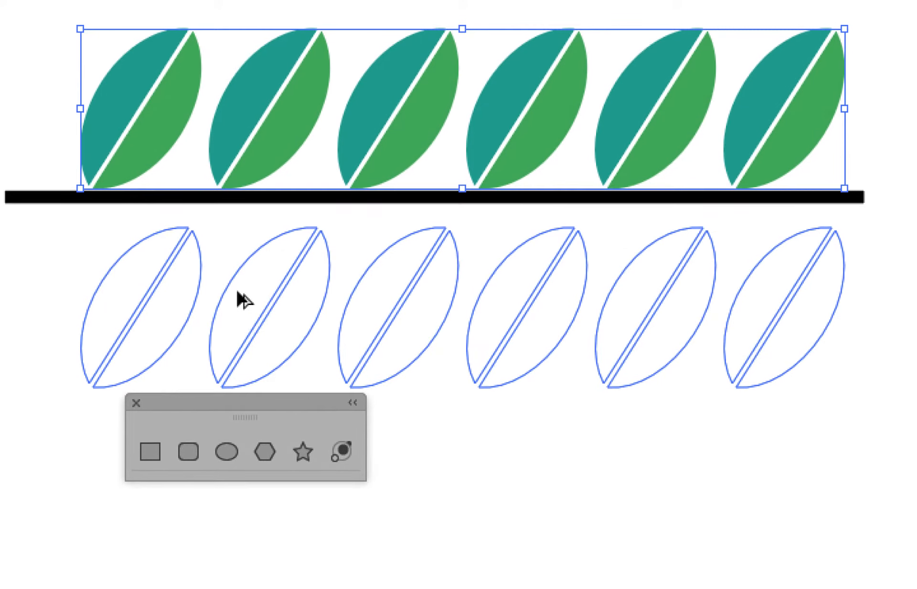
drag(236, 292, 237, 290)
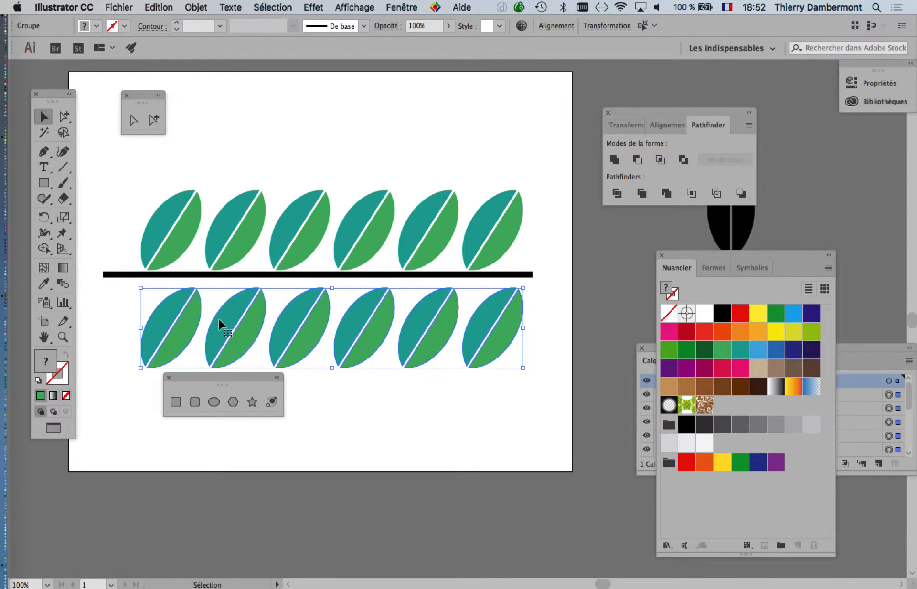
key(super)
click(206, 259)
drag(242, 377, 200, 403)
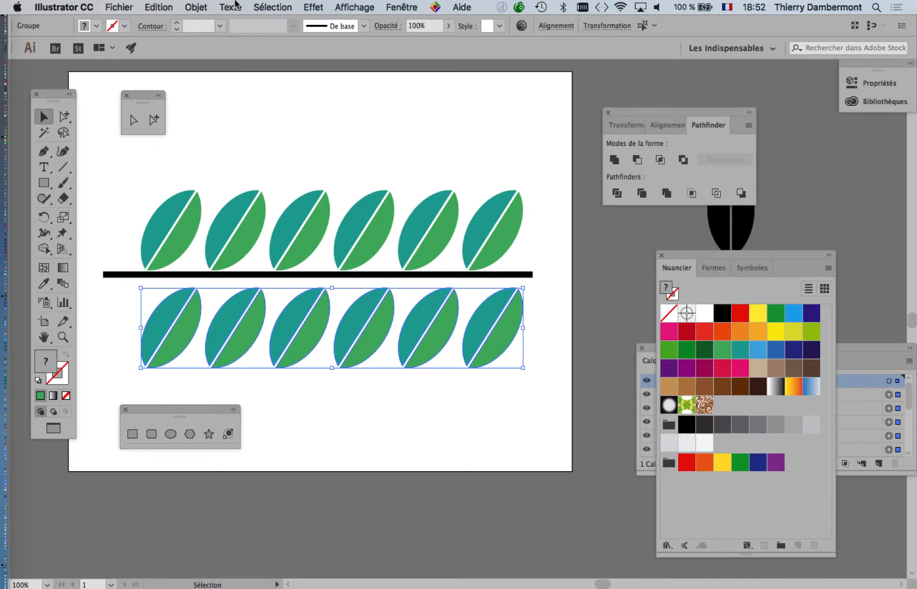
Reflect the lower row of leaves across the horizontal axis, checking the result with the preview
click(203, 8)
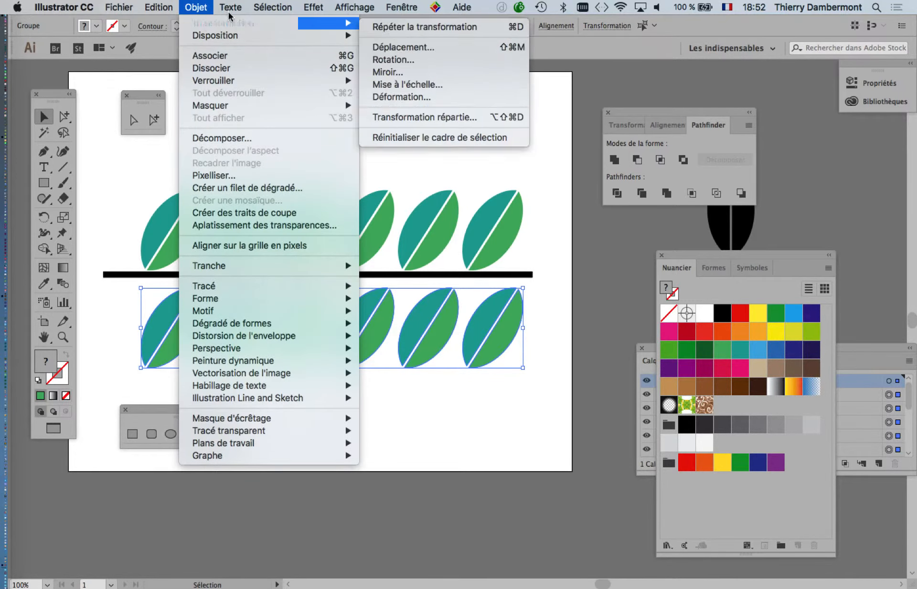
mouse_move(313, 7)
mouse_move(373, 155)
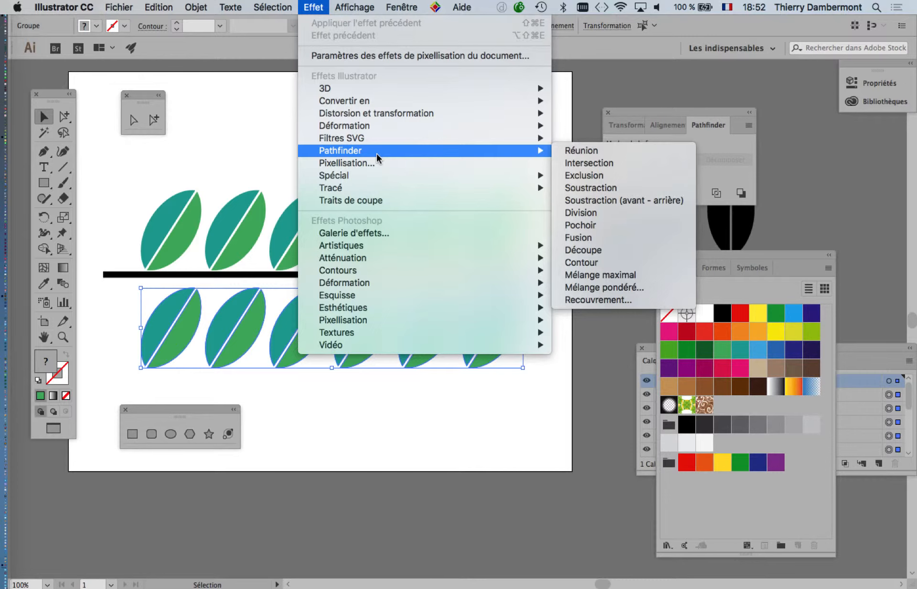
mouse_move(196, 7)
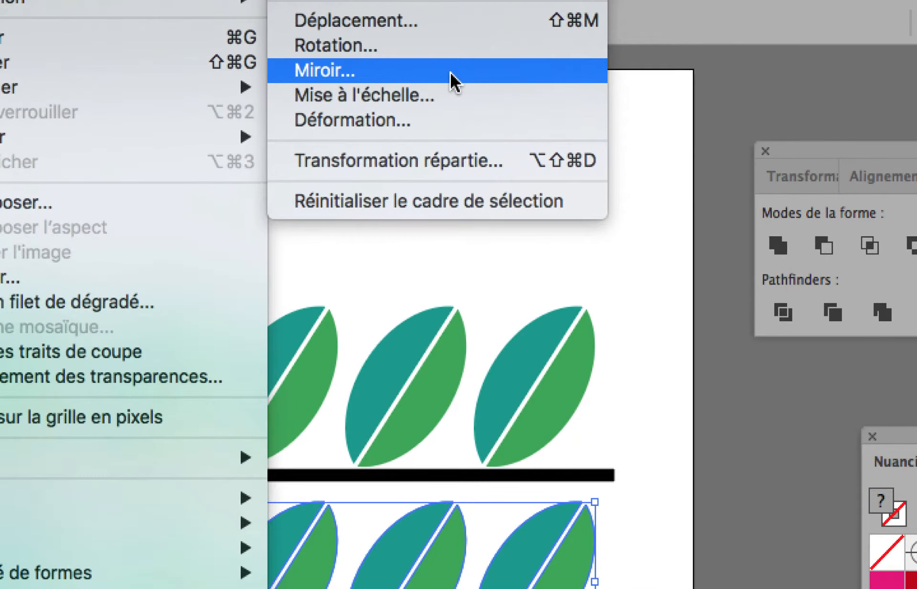
click(450, 73)
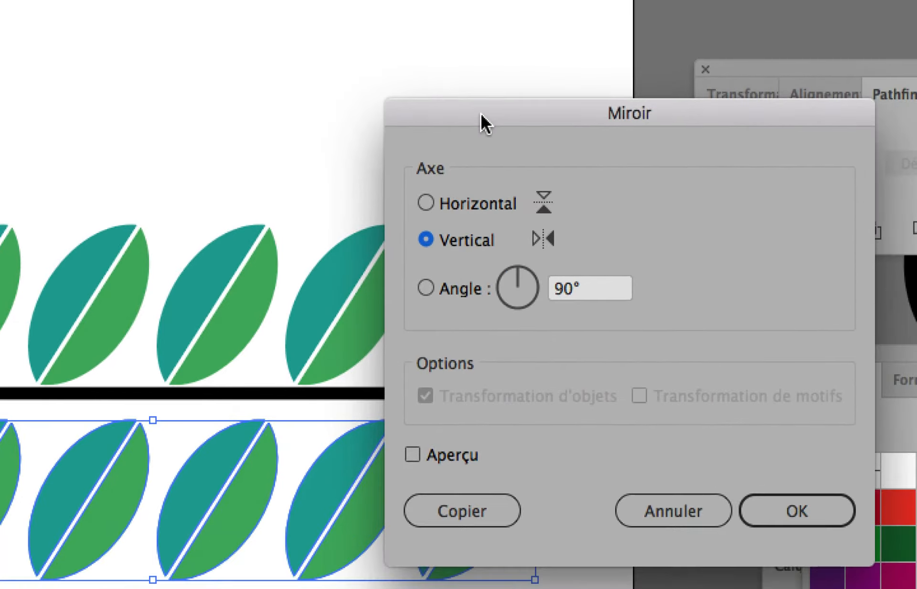
drag(480, 114, 312, 24)
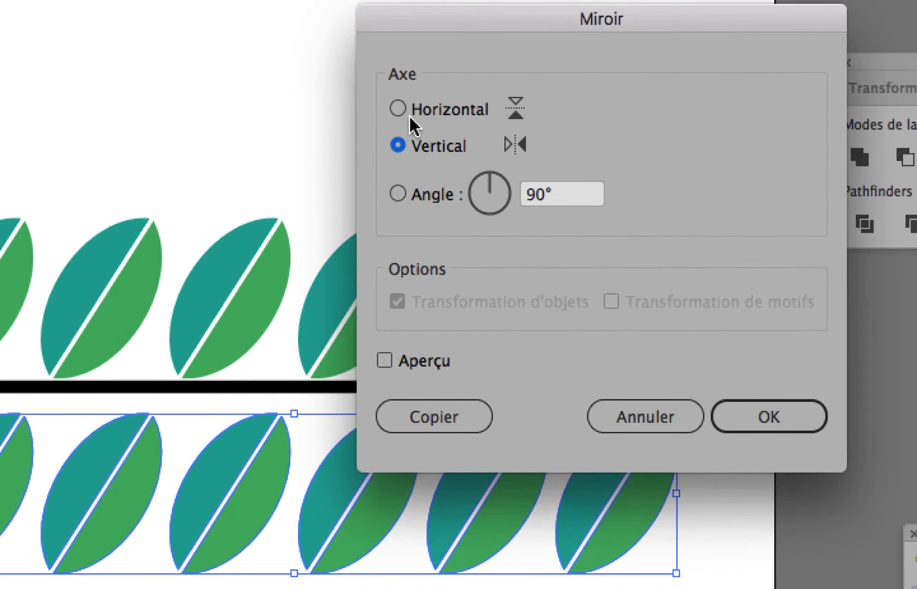
click(409, 116)
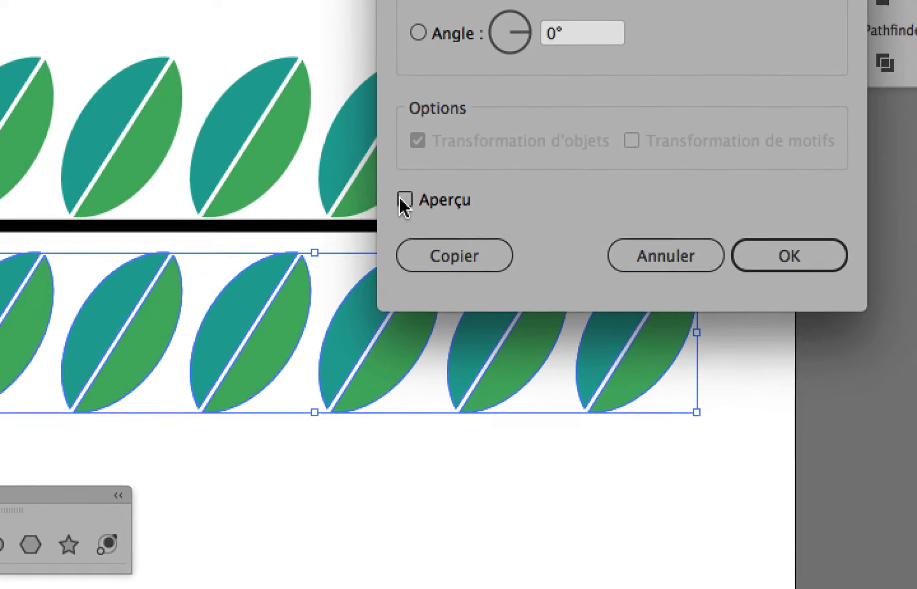
click(376, 363)
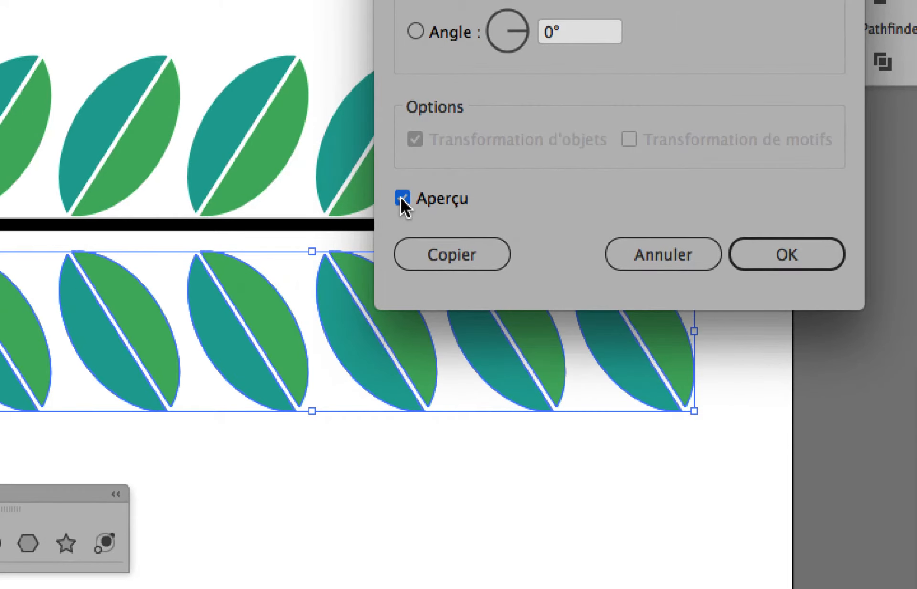
click(402, 198)
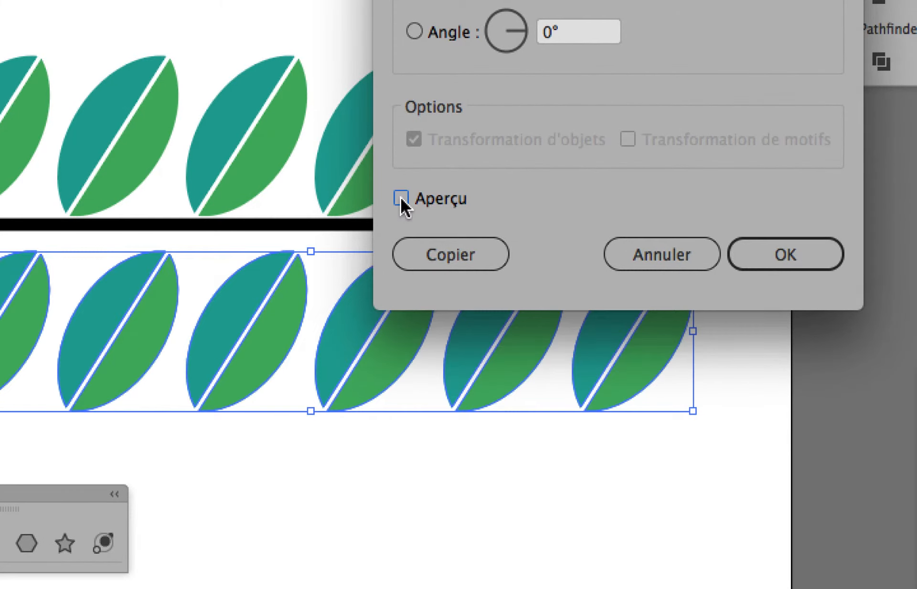
click(402, 199)
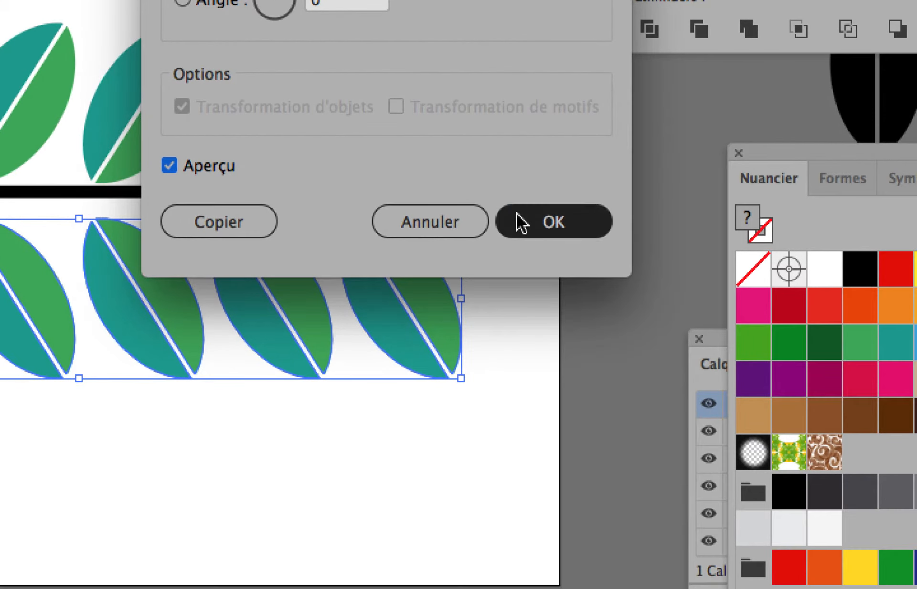
click(718, 417)
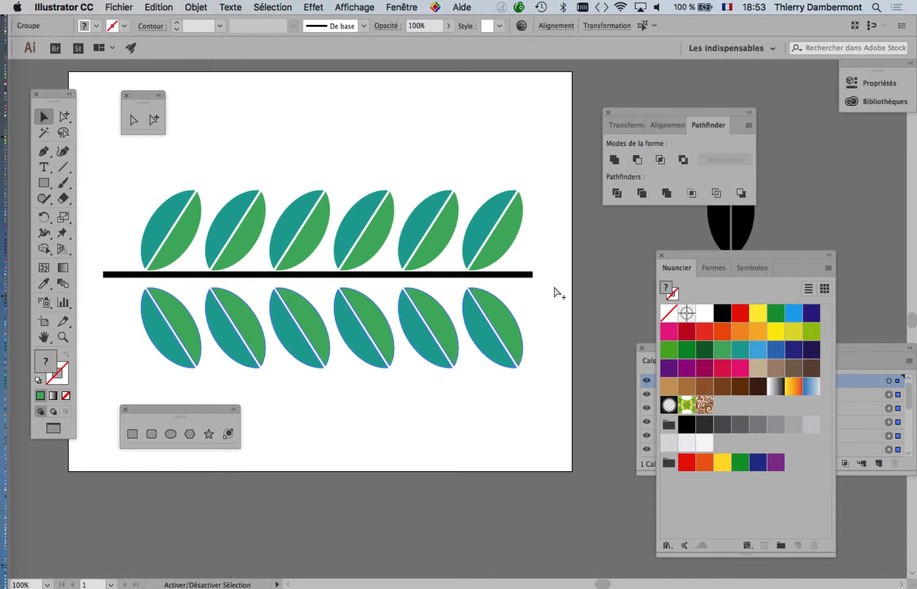
key(a)
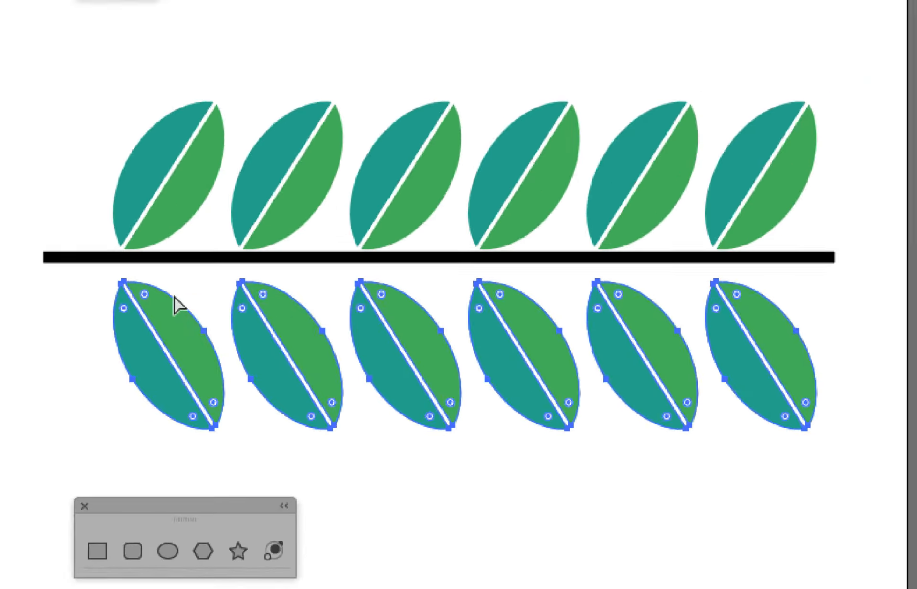
key(v)
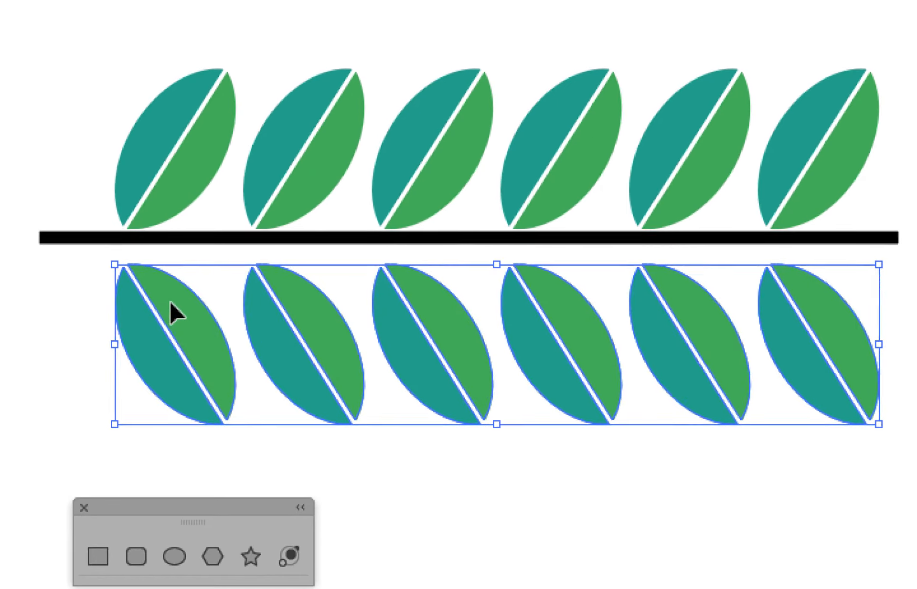
mouse_move(170, 300)
mouse_down()
mouse_move(178, 300)
mouse_move(169, 301)
mouse_up()
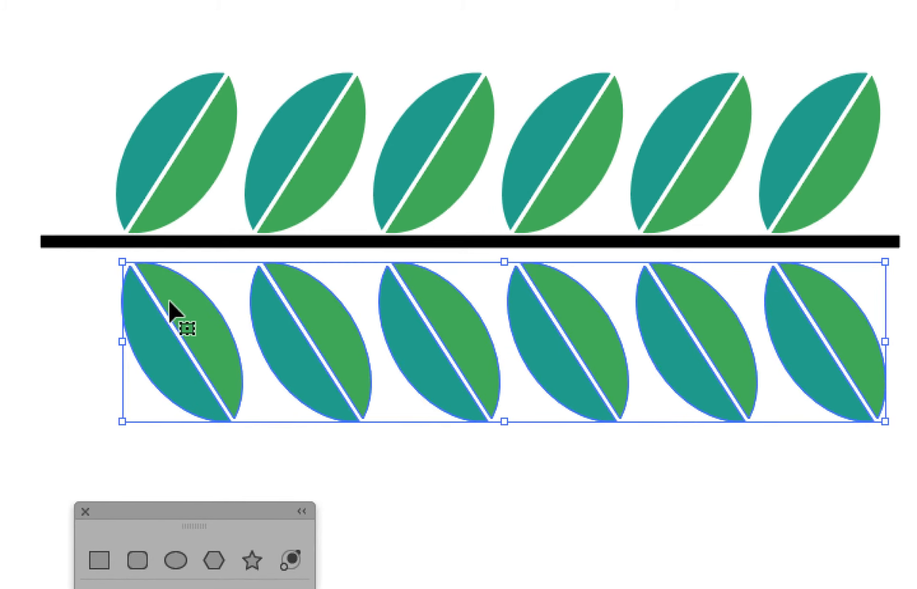
key(super+z)
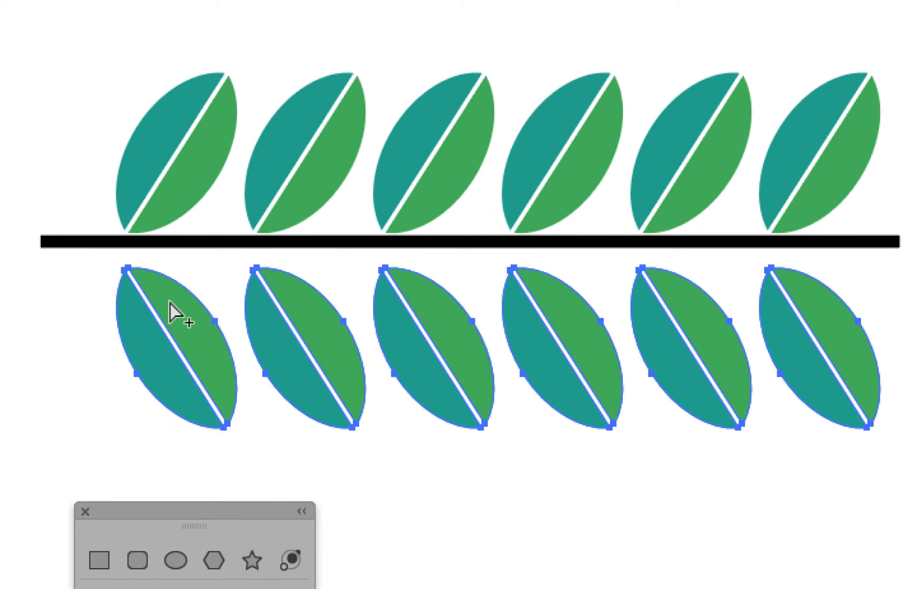
Move the mirrored row of leaves straight up until it sits just below the black line
key(super+=)
key(super+=)
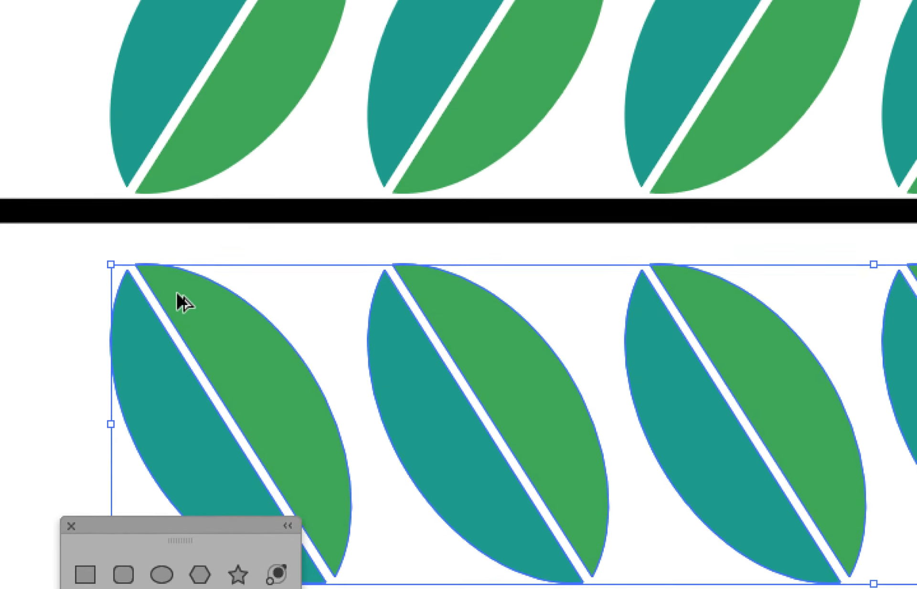
mouse_move(175, 294)
mouse_down()
mouse_move(186, 295)
mouse_move(178, 261)
mouse_move(177, 287)
mouse_up()
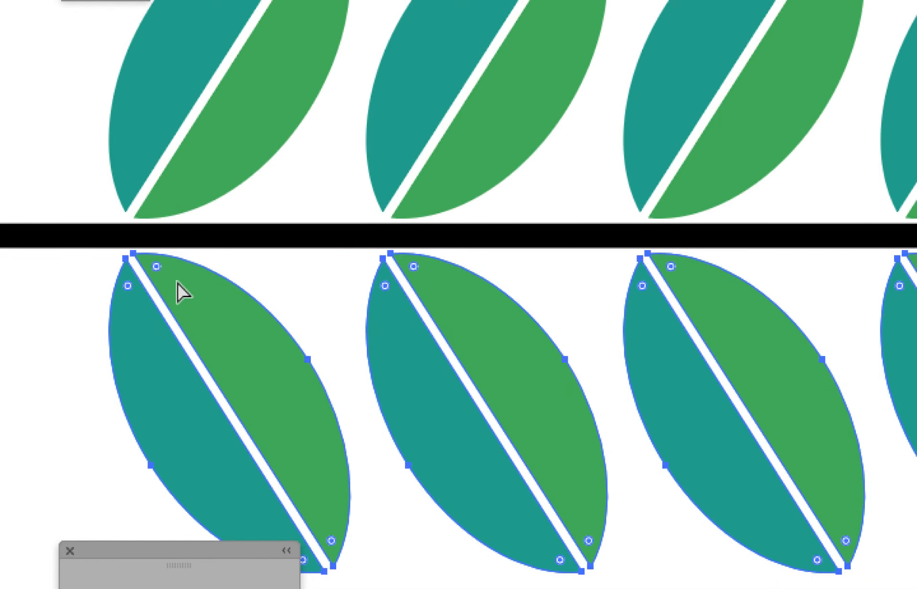
key(super+minus)
key(super+minus)
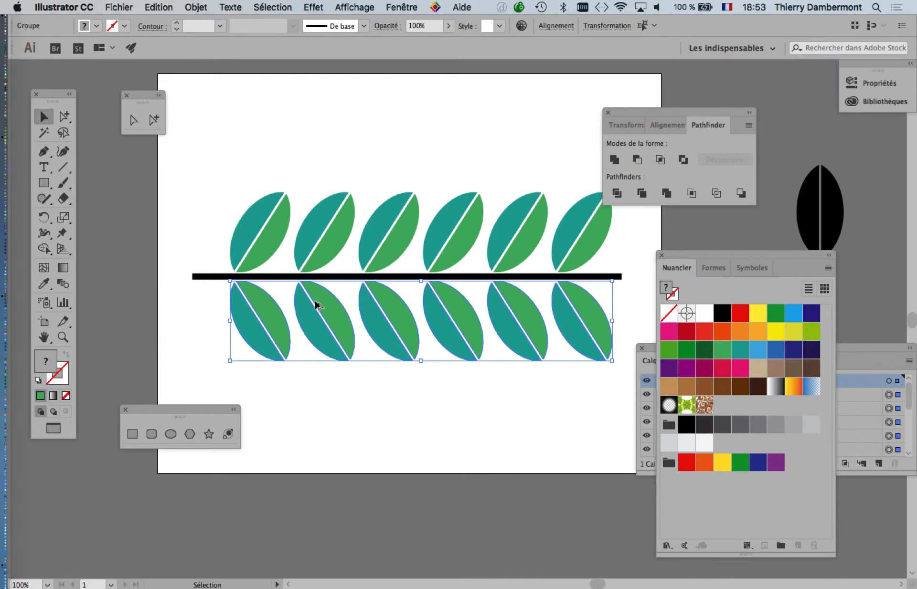
Try shifting the lower leaf row to the right so it is staggered against the upper row, and undo the shift
drag(337, 304, 260, 272)
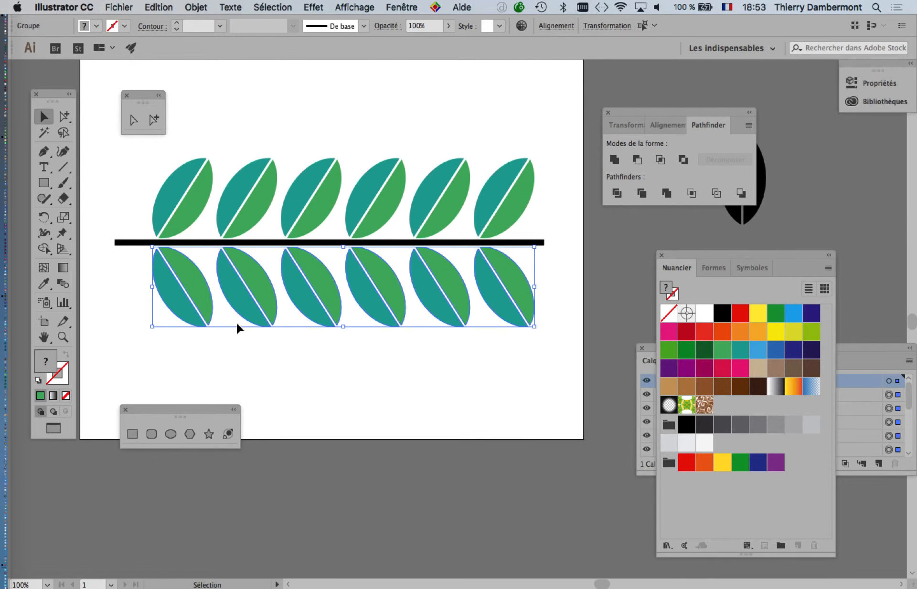
drag(187, 271, 214, 276)
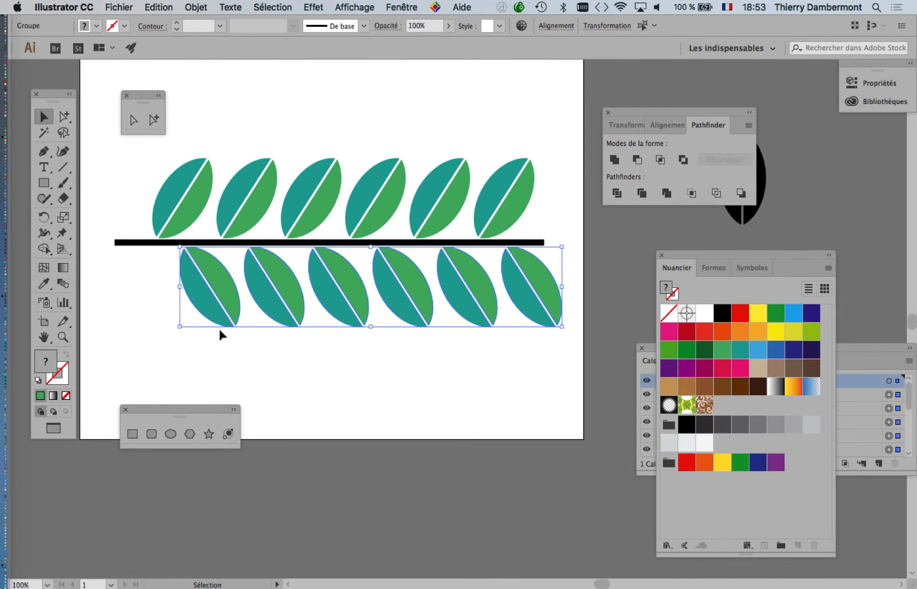
key(super+z)
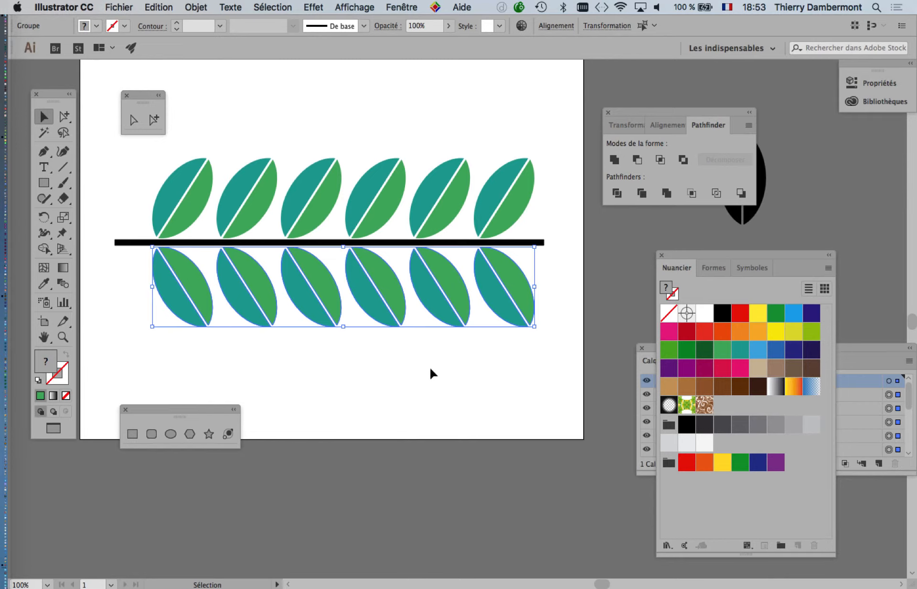
Save the document as brushes2-05.ai in the brushes-artistiques-AI-2 folder with the default Illustrator options
click(122, 7)
click(149, 117)
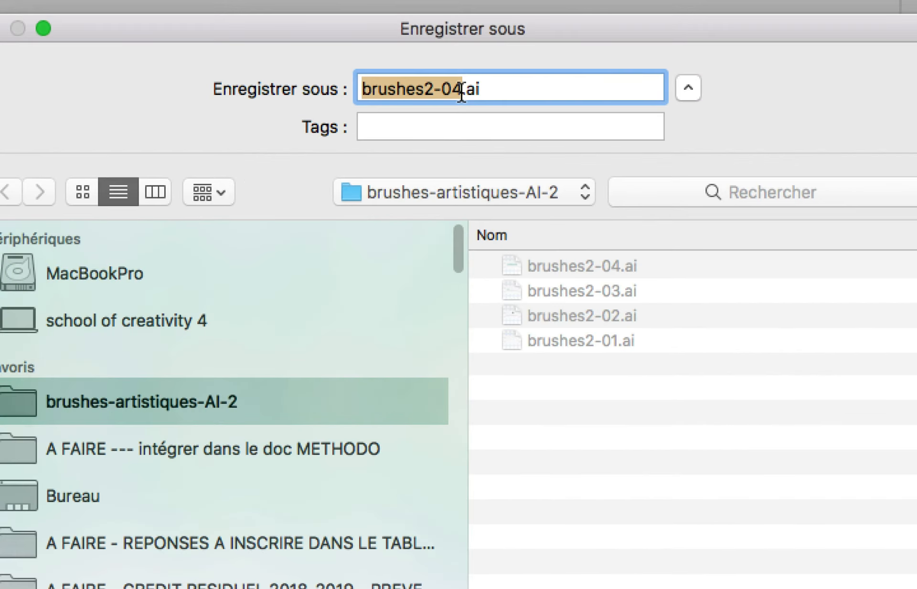
click(461, 92)
key(BackSpace)
text(5)
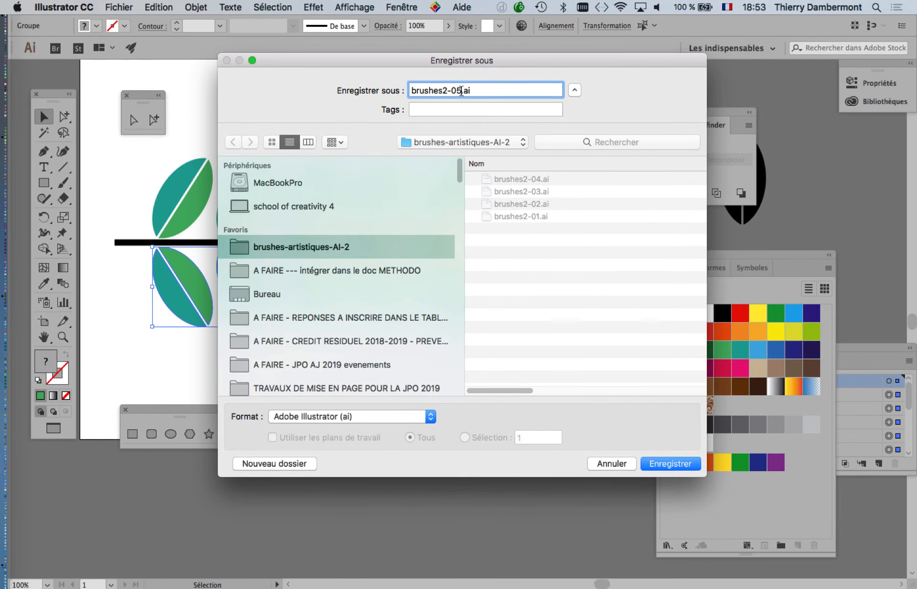
click(679, 462)
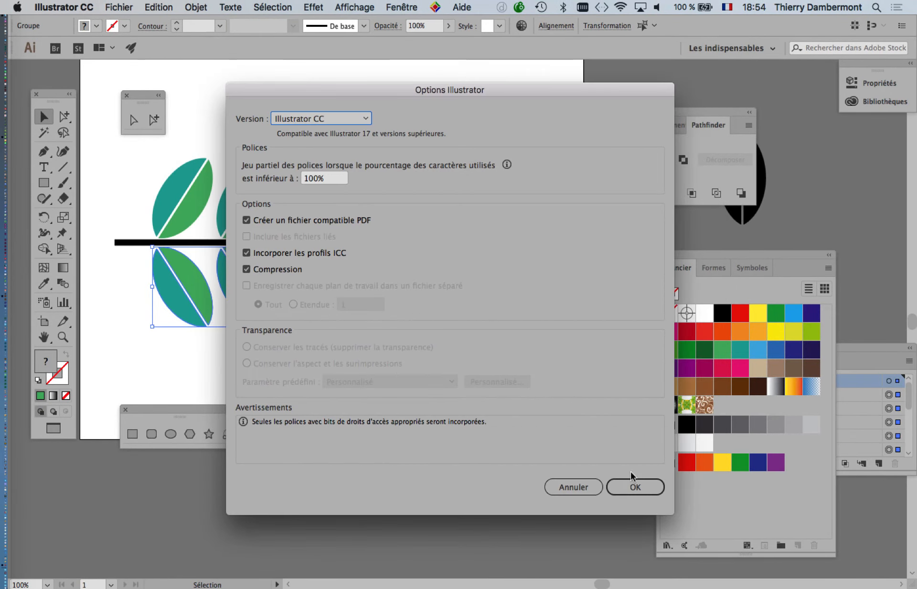
key(Return)
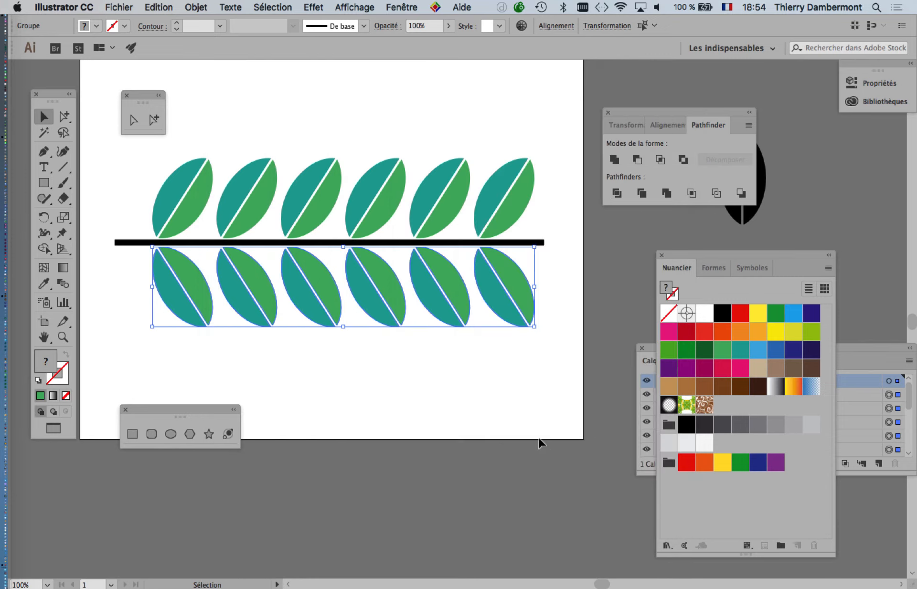